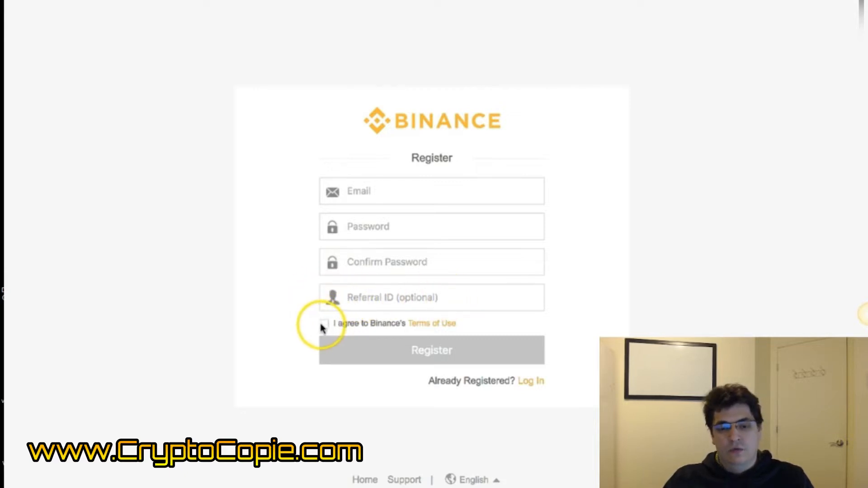
- Switch from registration to the login form and sign in with the account e-mail and password
{"action": "left_click", "coordinate": [534, 382]}
{"action": "left_click", "coordinate": [432, 334]}
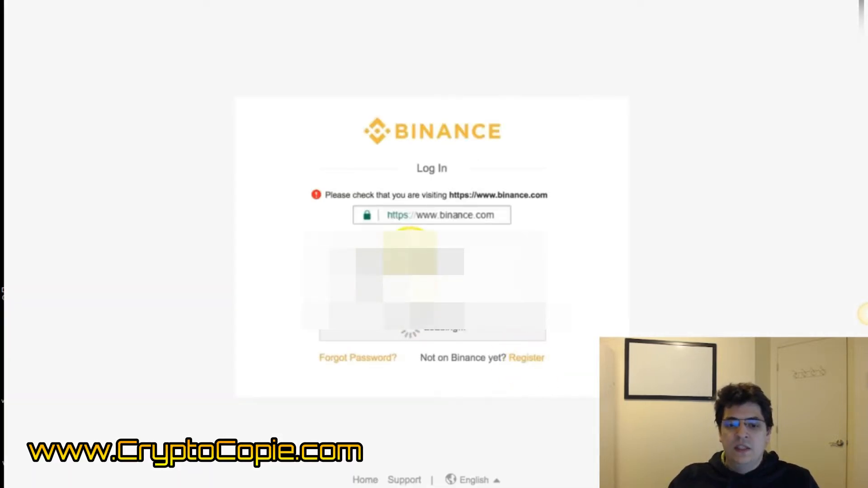
{"action": "left_click", "coordinate": [434, 254]}
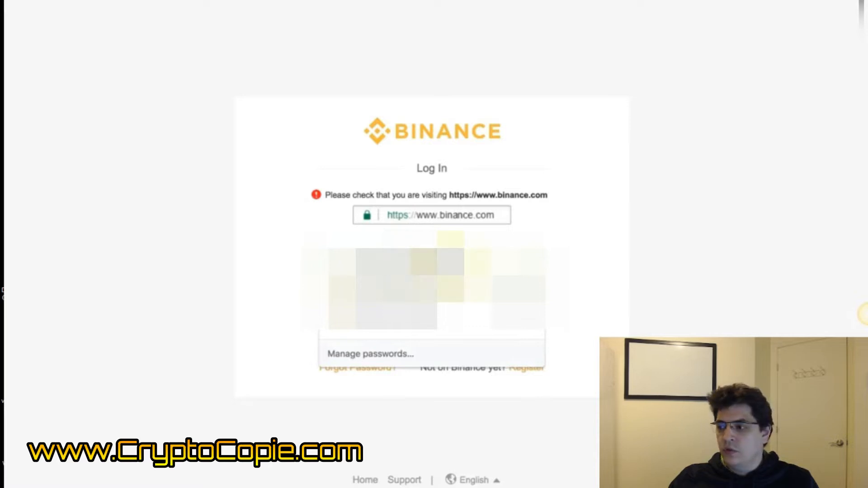
{"action": "left_click", "coordinate": [484, 344]}
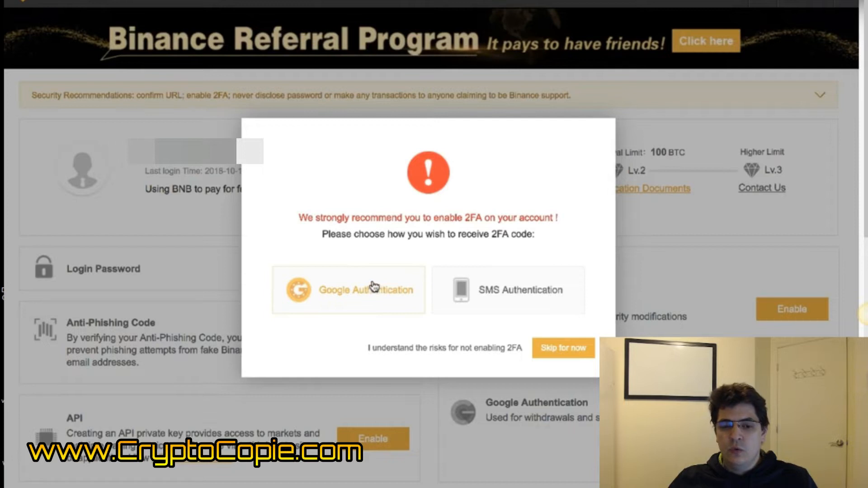
- Preview the Google Authentication 2FA setup up to the QR code scan and return to the app download stage
{"action": "left_click", "coordinate": [391, 280]}
{"action": "left_click", "coordinate": [346, 297]}
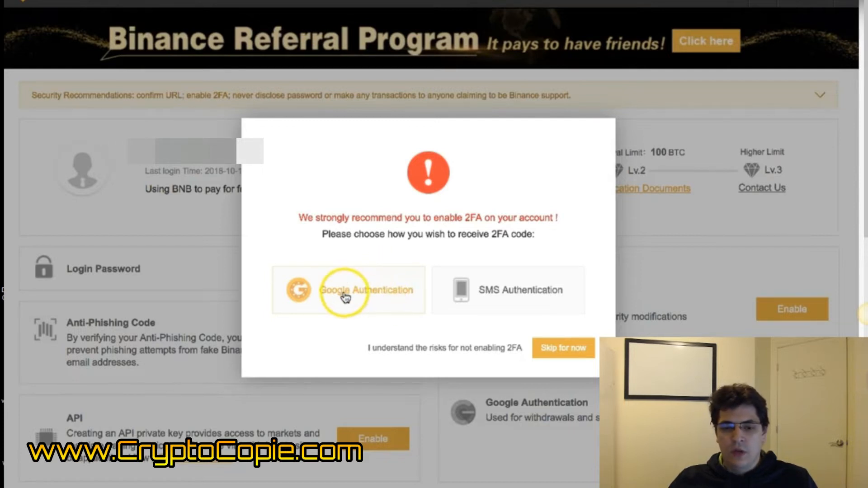
{"action": "left_click", "coordinate": [346, 297]}
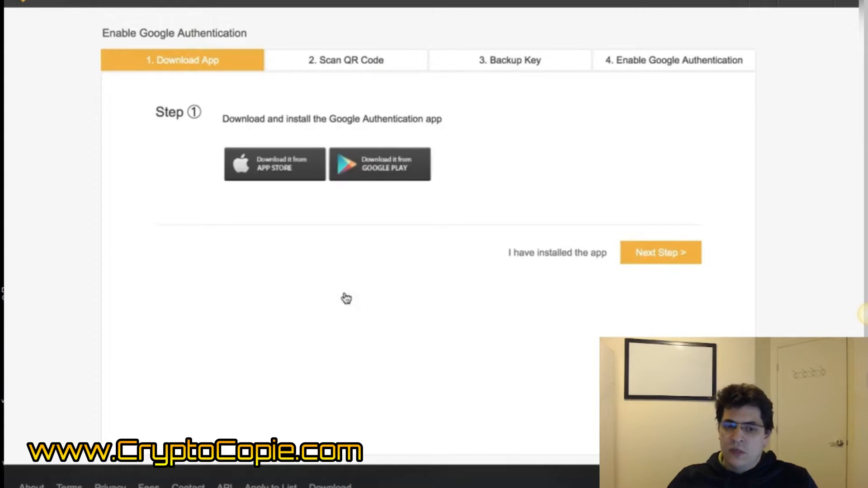
{"action": "left_click", "coordinate": [656, 253]}
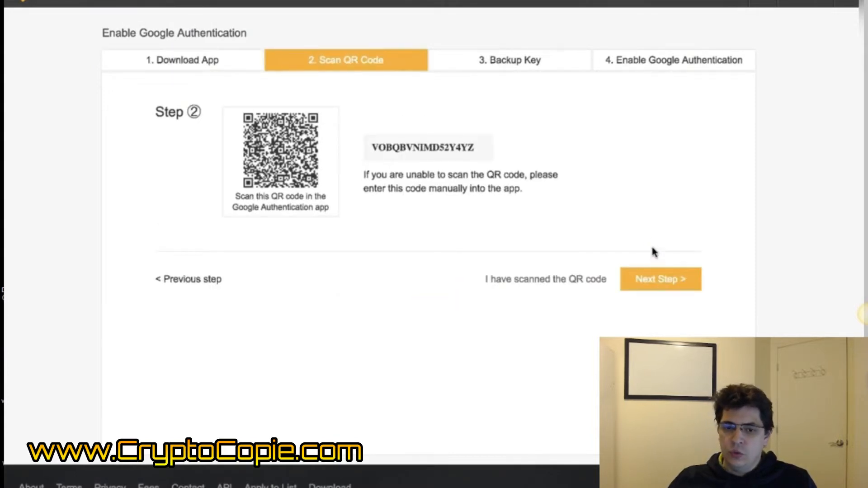
{"action": "left_click", "coordinate": [656, 253]}
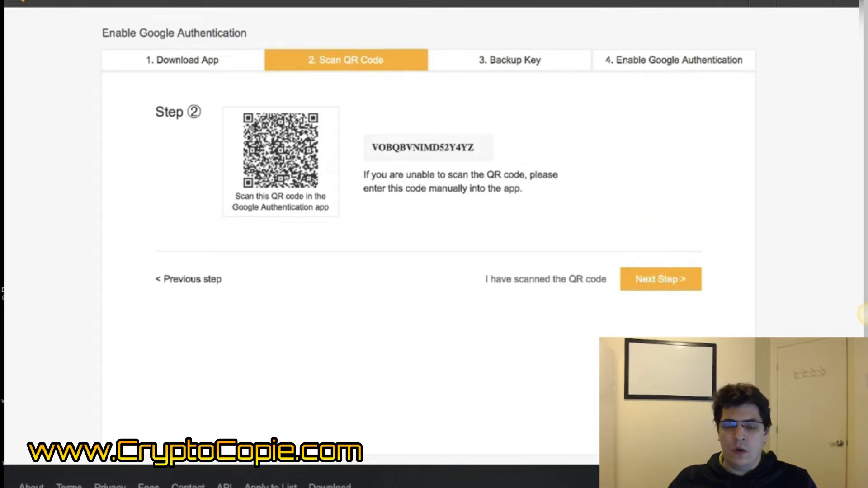
{"action": "left_click", "coordinate": [181, 278]}
{"action": "left_click", "coordinate": [195, 265]}
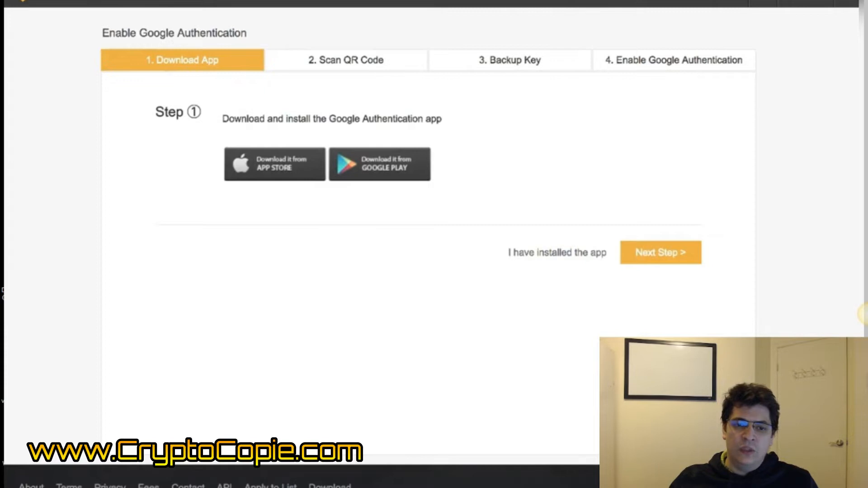
- Leave the Google Authentication setup and open the Deposits page for the account's funds
{"action": "mouse_move", "coordinate": [565, 4]}
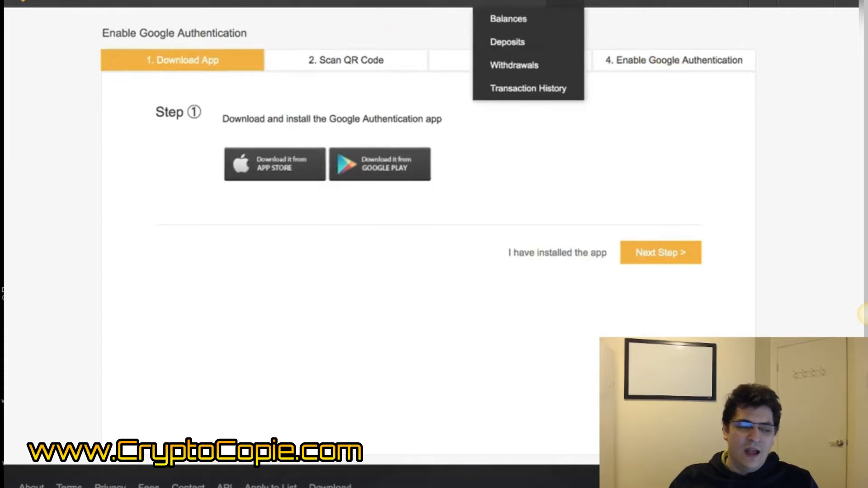
{"action": "left_click", "coordinate": [440, 2]}
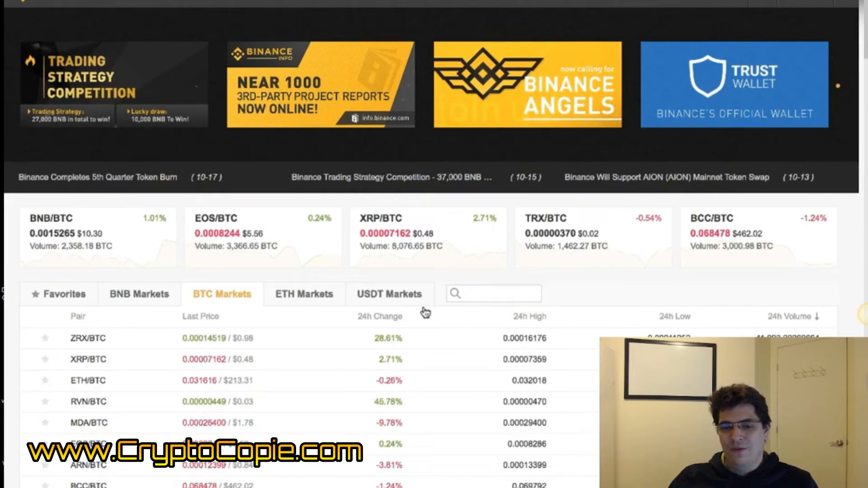
{"action": "mouse_move", "coordinate": [564, 2]}
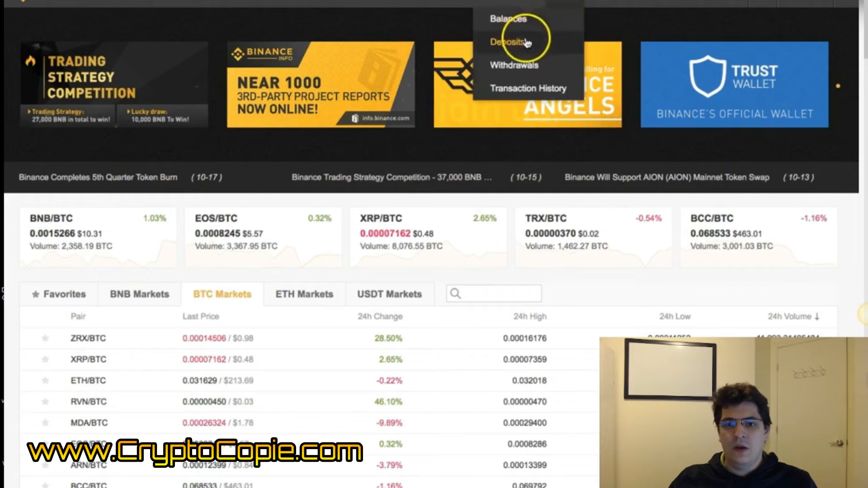
{"action": "left_click", "coordinate": [558, 42]}
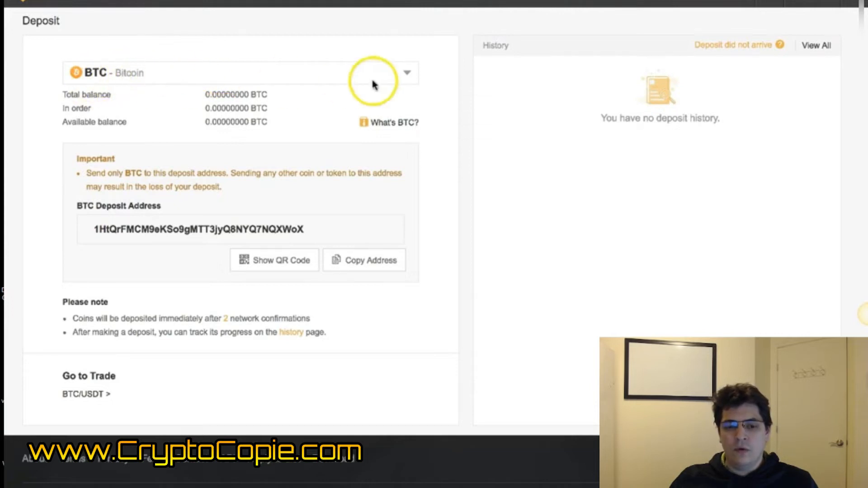
- Search the deposit coin list for "ether", clear the keyword and search for "bina"
{"action": "left_click", "coordinate": [405, 73]}
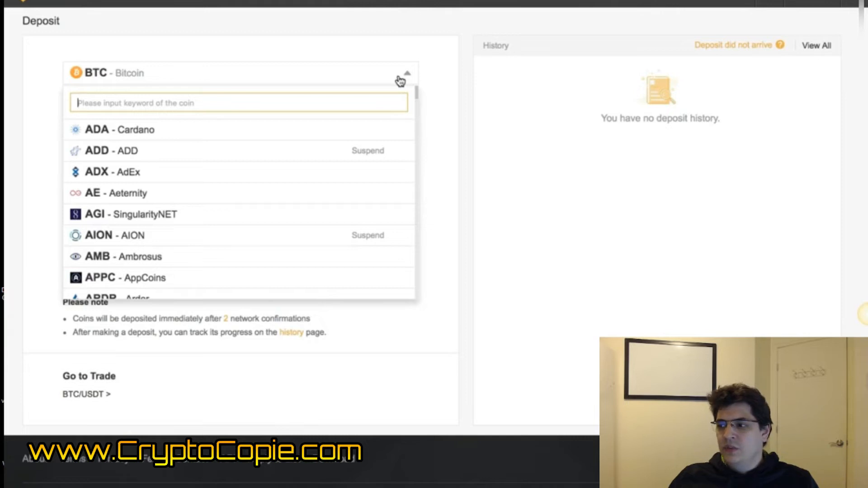
{"action": "type", "text": "ether"}
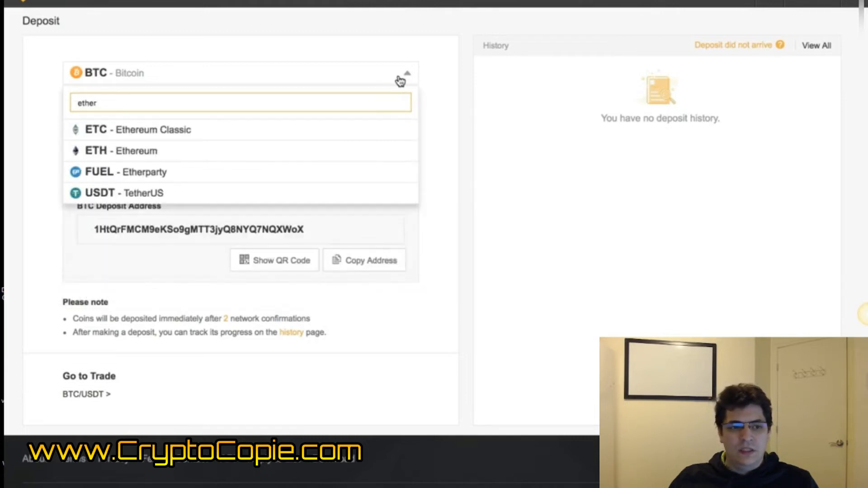
{"action": "key", "text": "BackSpace"}
{"action": "key", "text": "BackSpace"}
{"action": "key", "text": "BackSpace"}
{"action": "key", "text": "BackSpace"}
{"action": "key", "text": "BackSpace"}
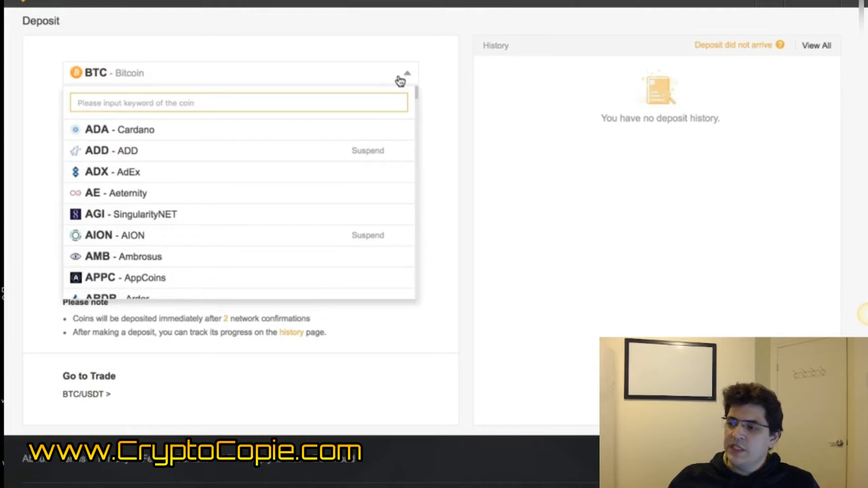
{"action": "type", "text": "bina"}
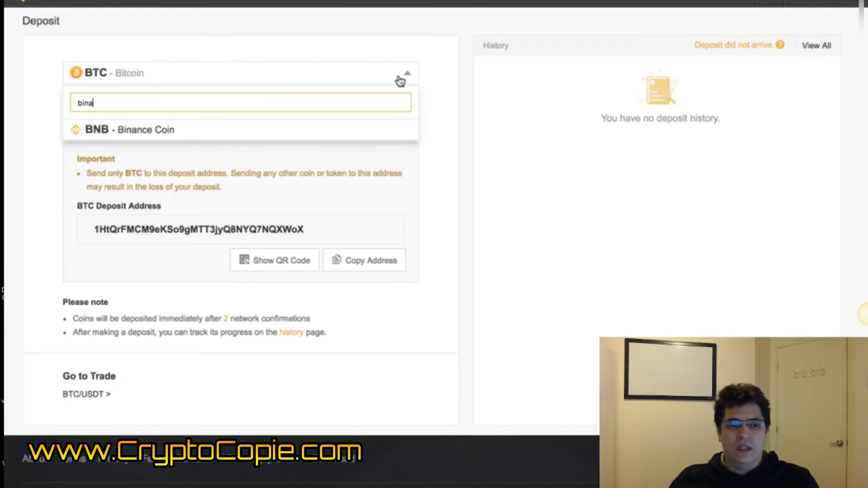
- Replace the coin keyword with "bit" and choose BTC - Bitcoin as the coin to deposit
{"action": "double_click", "coordinate": [258, 105]}
{"action": "type", "text": "bit"}
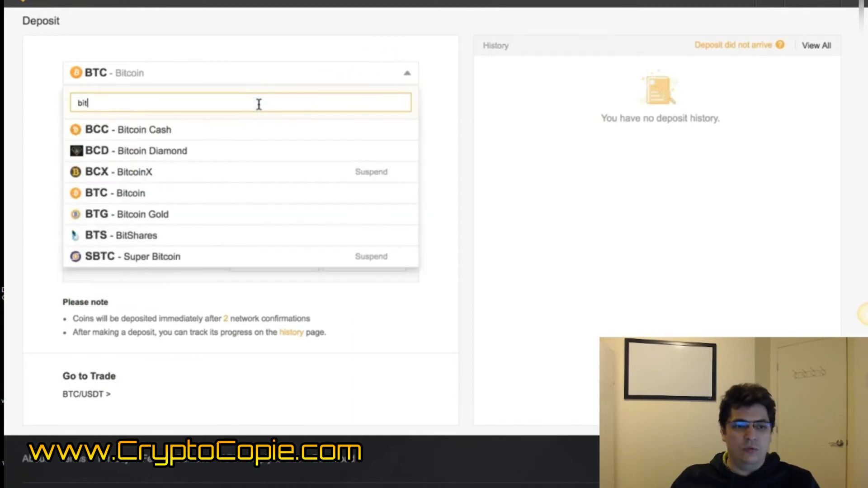
{"action": "left_click", "coordinate": [148, 193]}
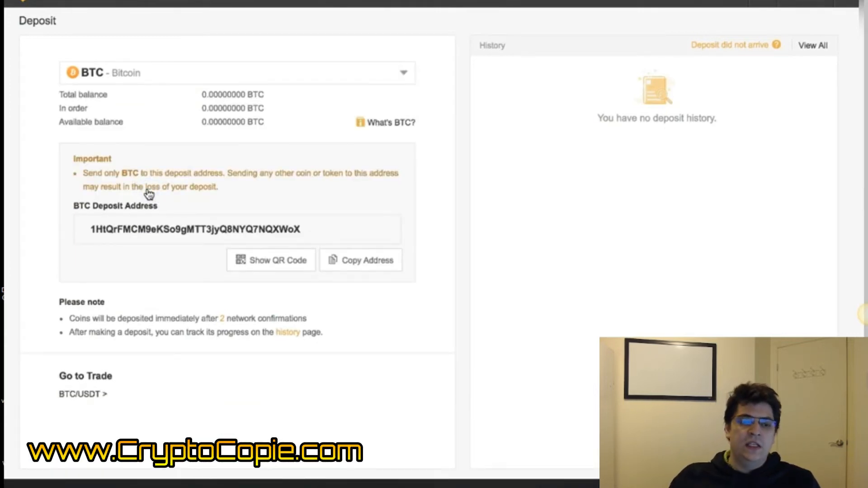
- Copy the BTC deposit address and view its QR code, closing the code window when done
{"action": "left_click", "coordinate": [366, 268]}
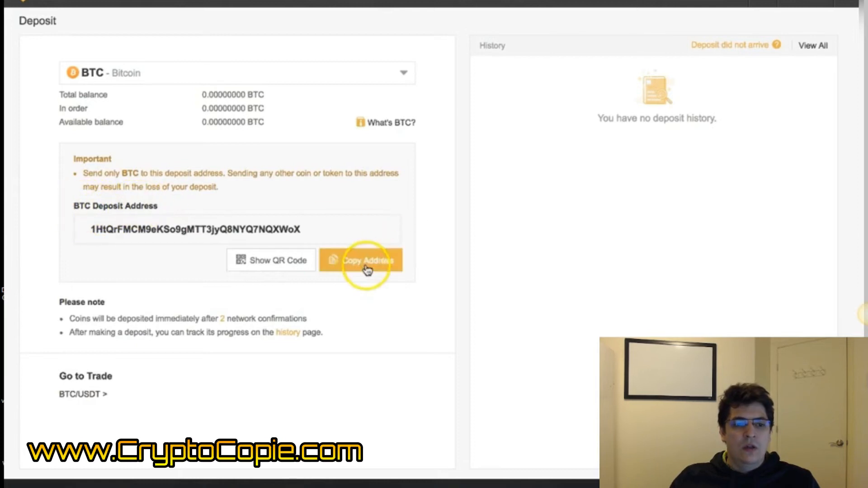
{"action": "left_click", "coordinate": [360, 267]}
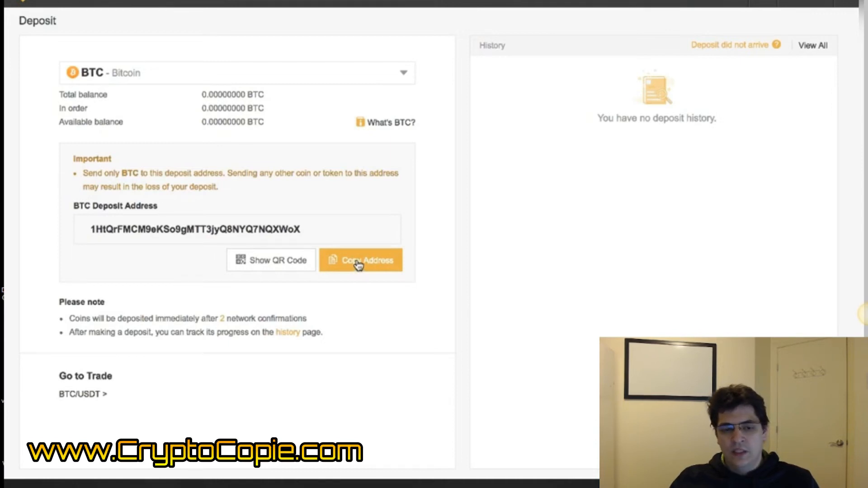
{"action": "left_click", "coordinate": [273, 264]}
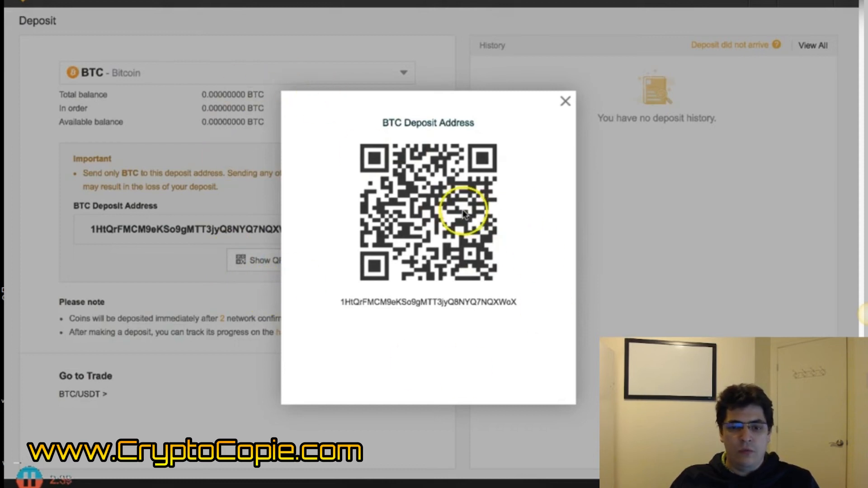
{"action": "left_click", "coordinate": [566, 104]}
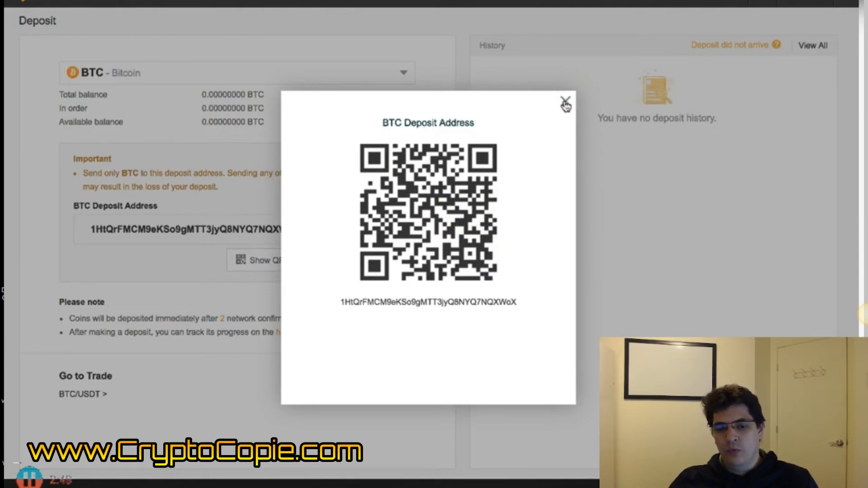
{"action": "left_click", "coordinate": [565, 103]}
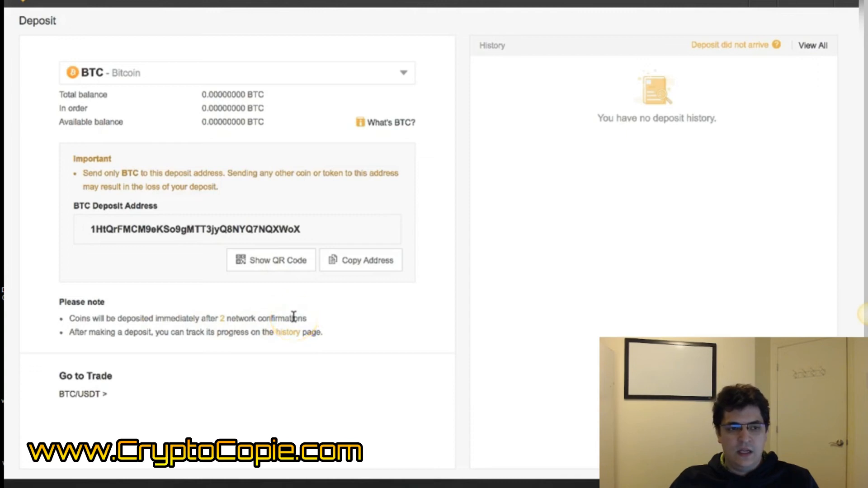
{"action": "left_click", "coordinate": [470, 207]}
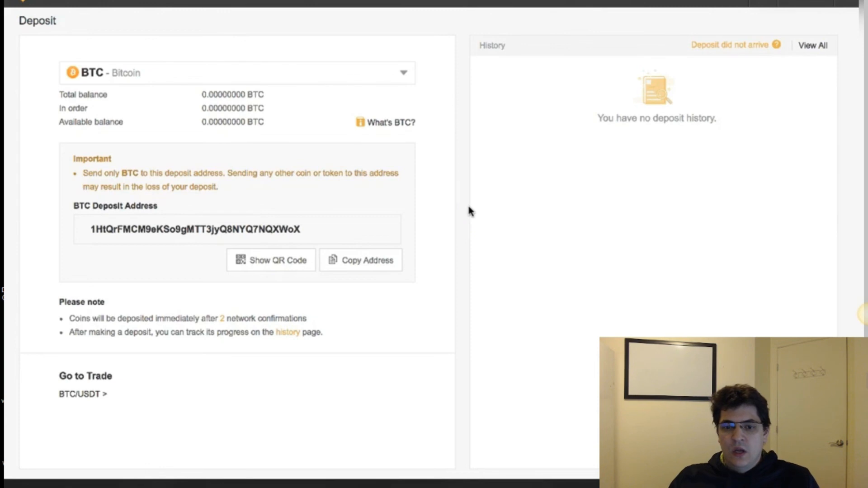